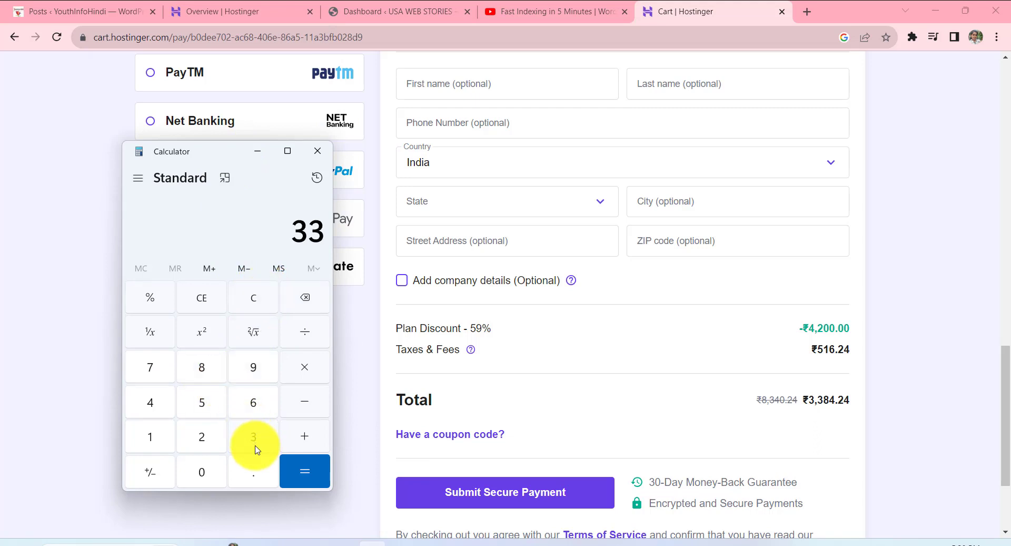
Calculate 20% of the ₹3,384.24 cart total in Calculator (676.848)
click(202, 367)
click(153, 403)
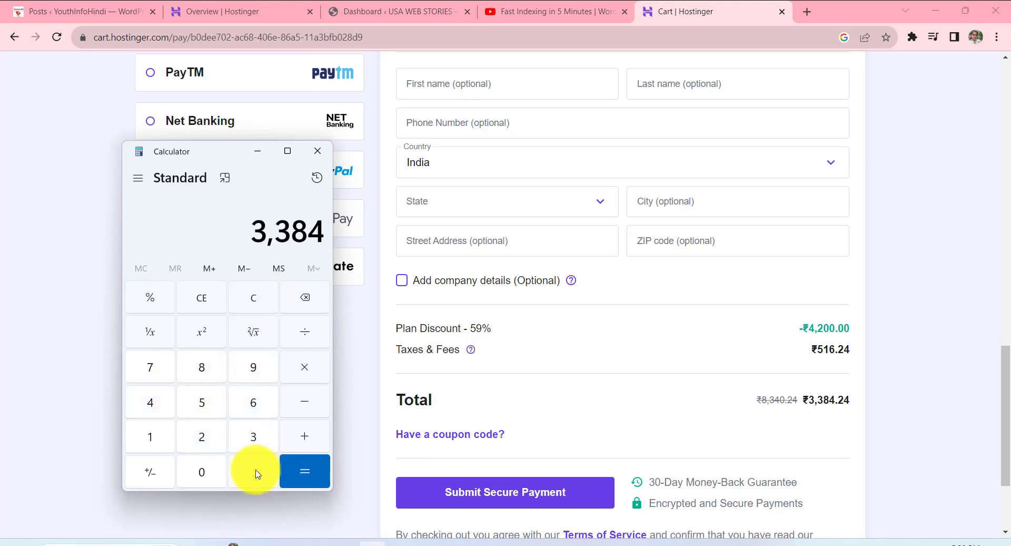
click(256, 472)
click(203, 432)
click(151, 402)
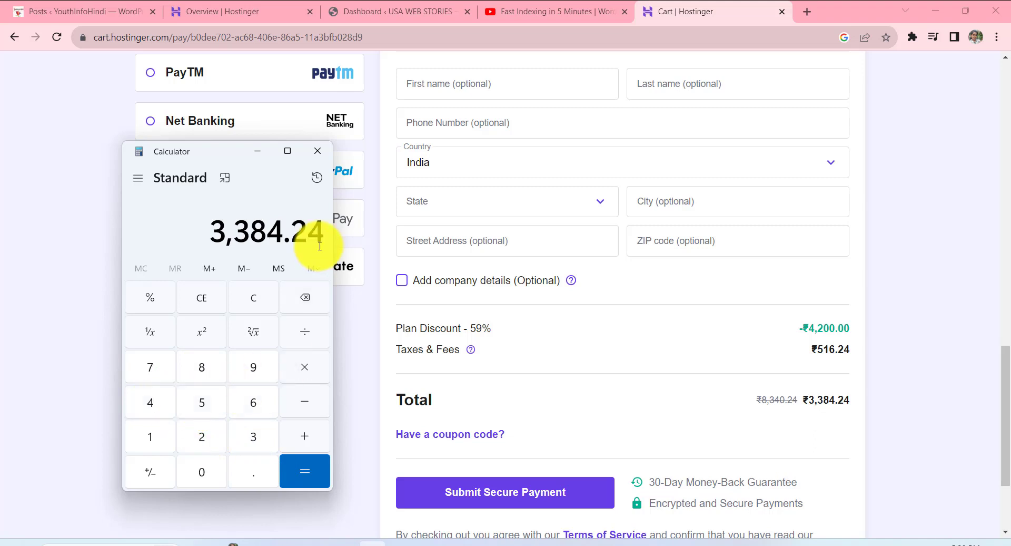
text(20/100)
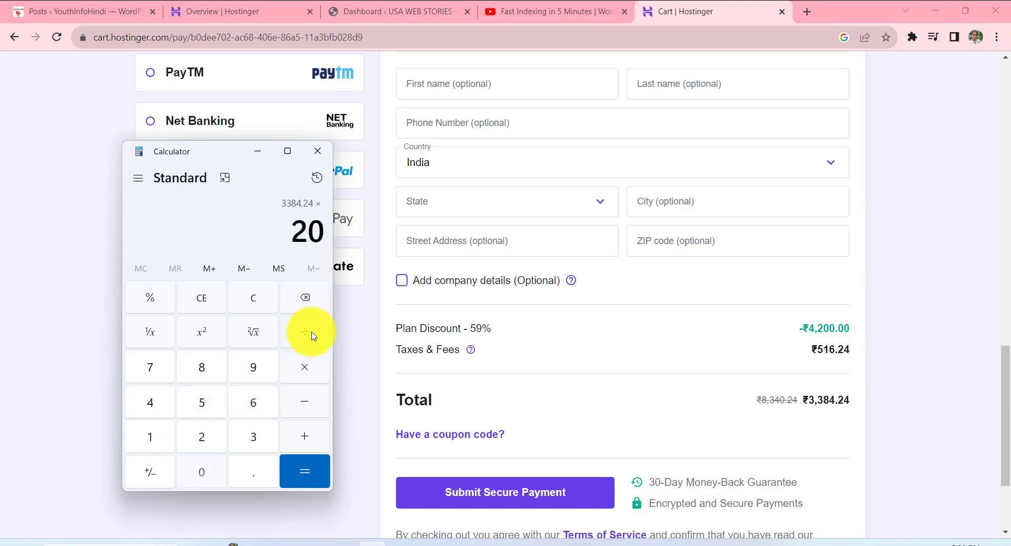
key(Return)
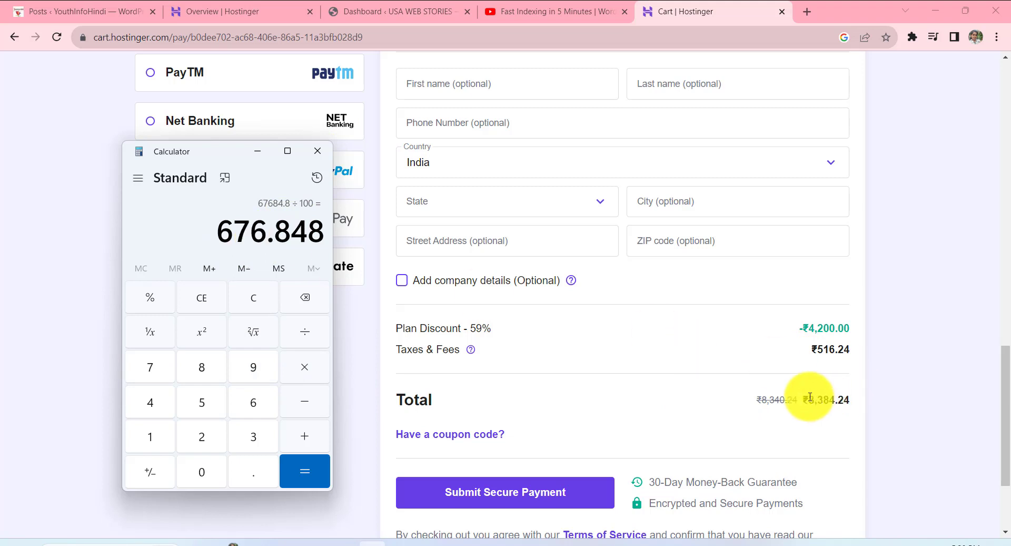
Subtract 676.848 from 3384.24 to get 2,707.392, then close Calculator
drag(807, 400, 848, 399)
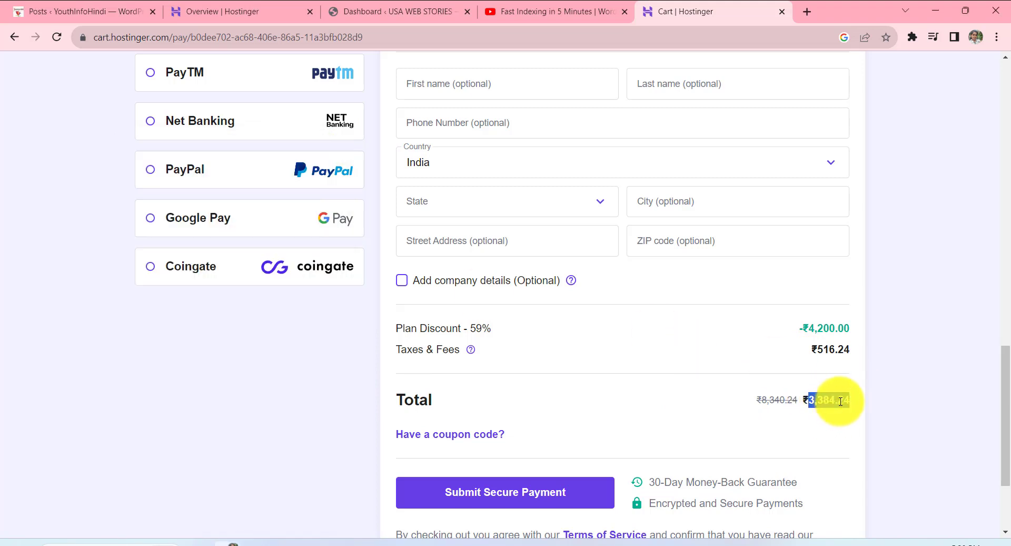
click(373, 542)
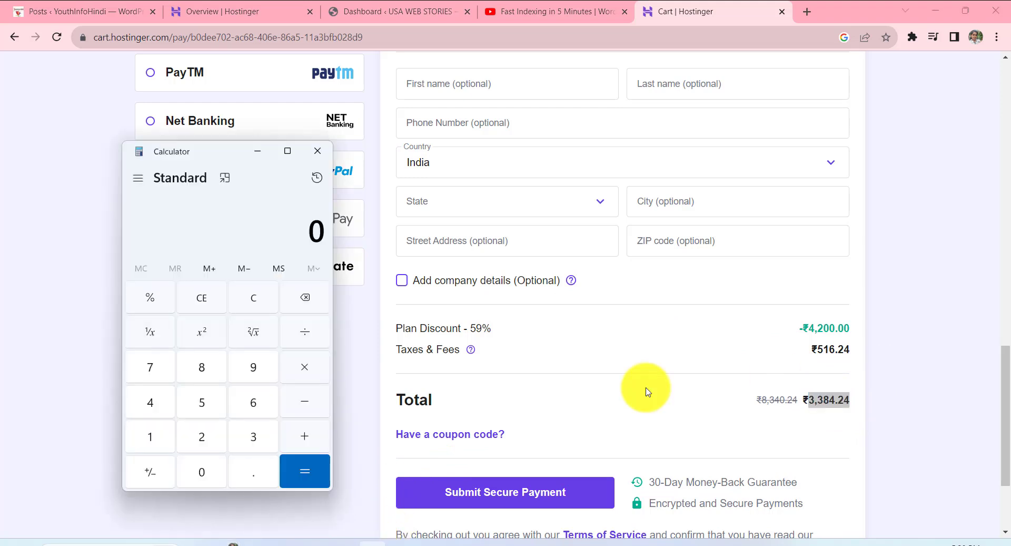
text(3384.24)
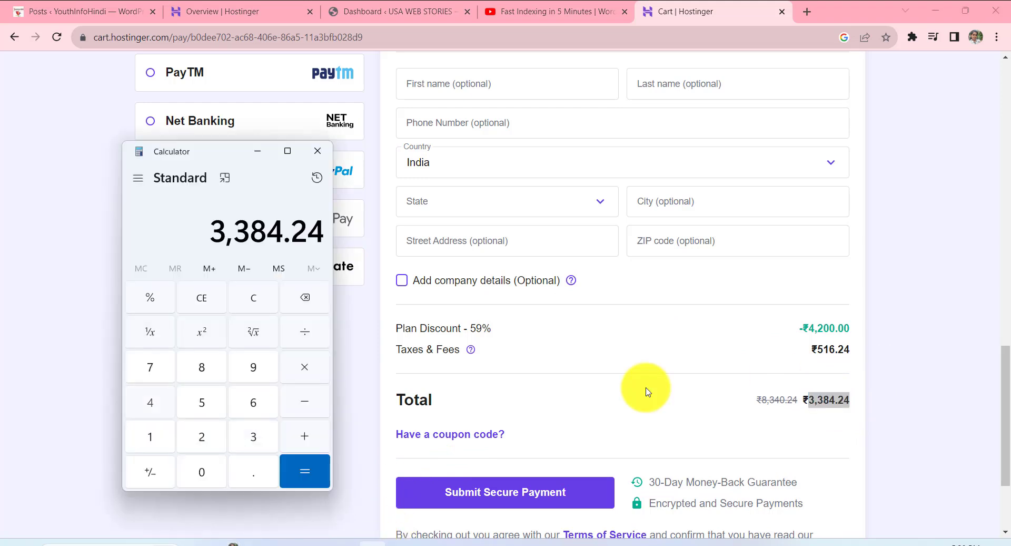
text(20%)
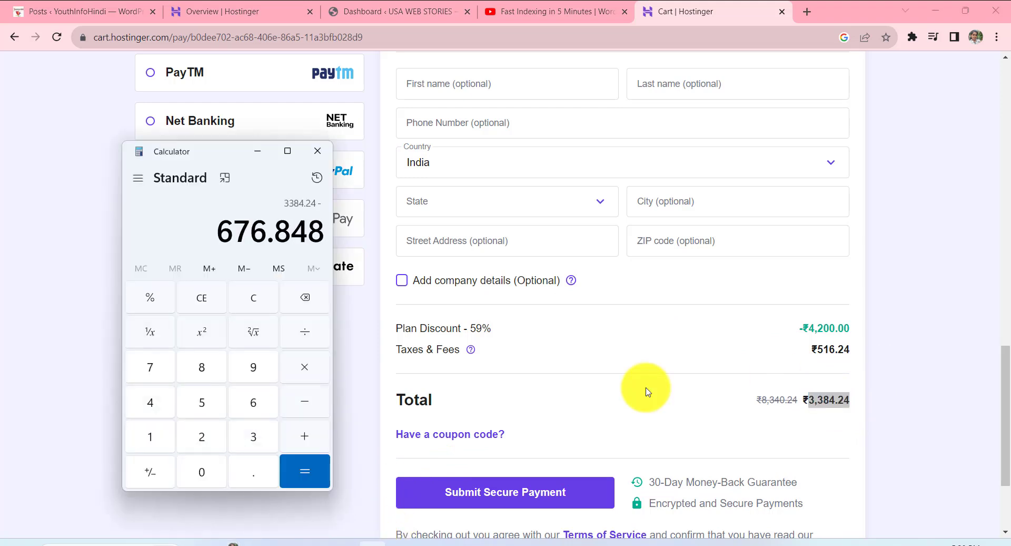
key(Return)
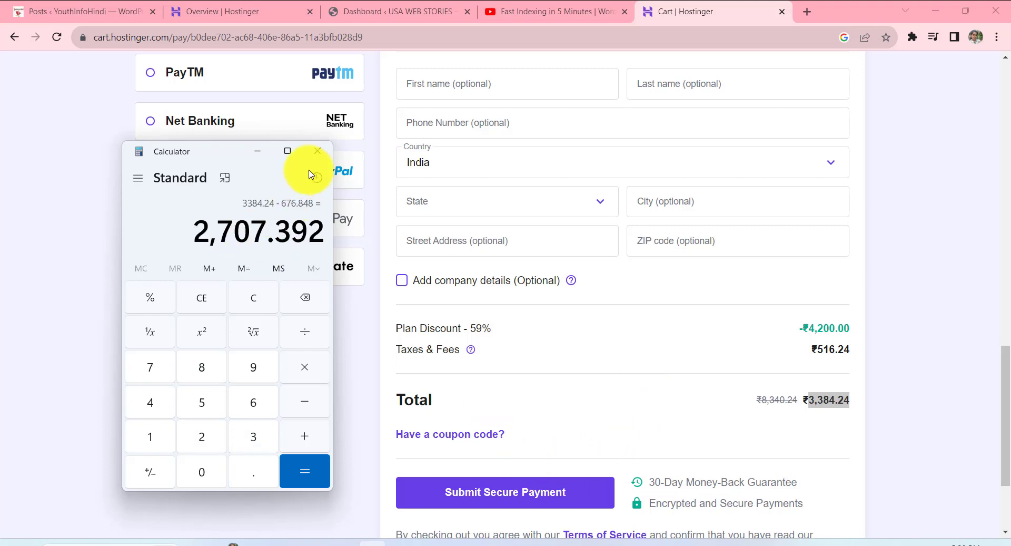
click(318, 152)
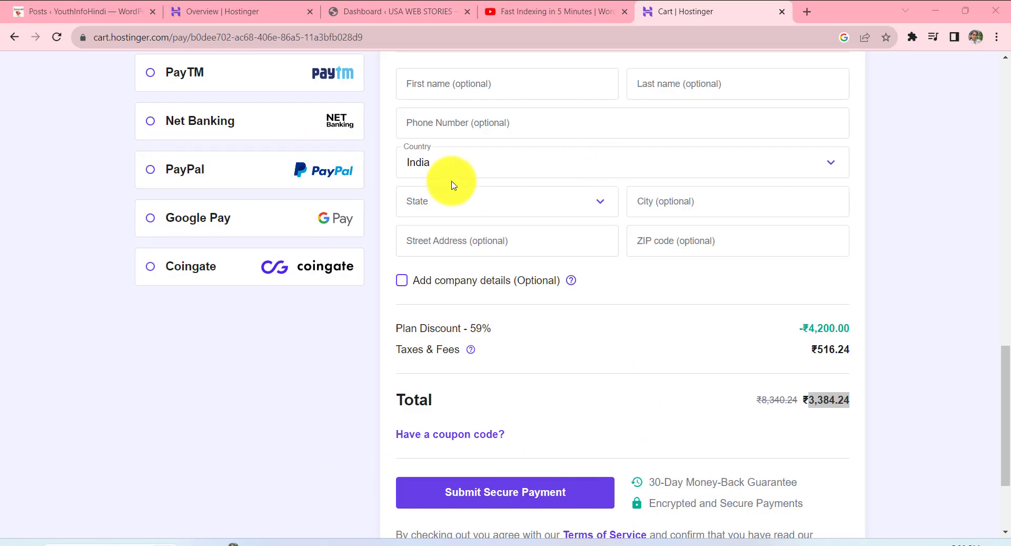
Open the Hostinger referral link from the Fast Indexing video's description and add Premium to the cart
click(605, 11)
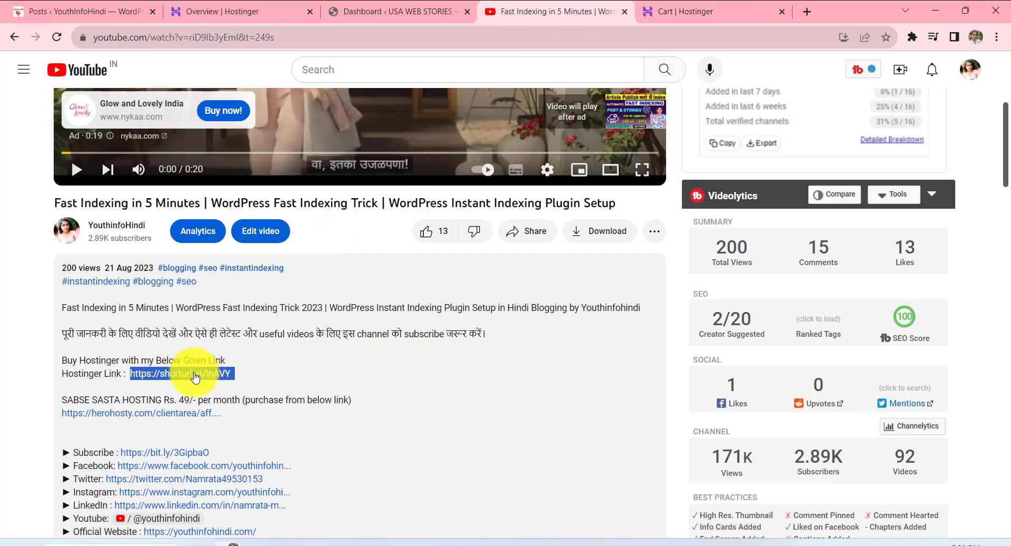
scroll(375, 395, up, 5)
scroll(372, 395, down, 6)
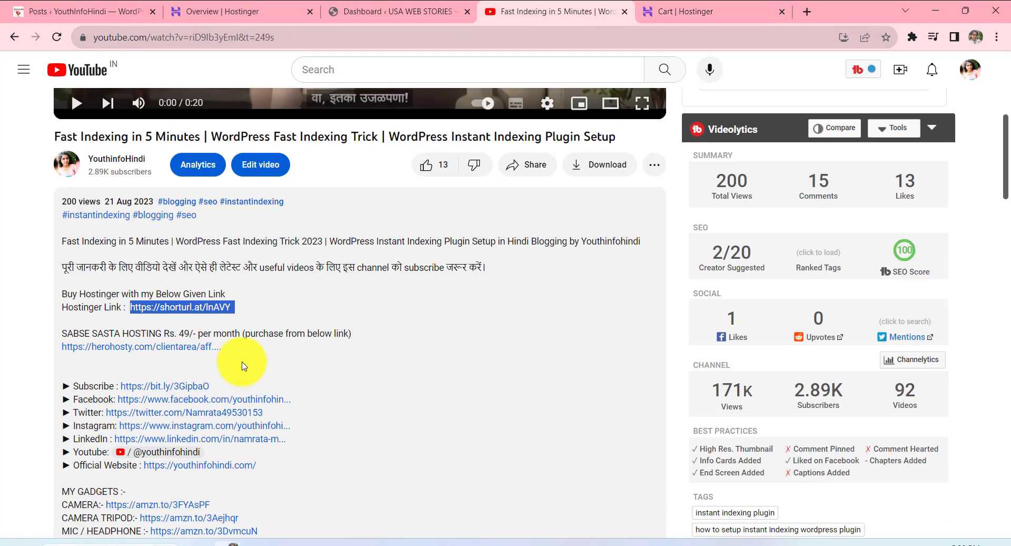
click(183, 314)
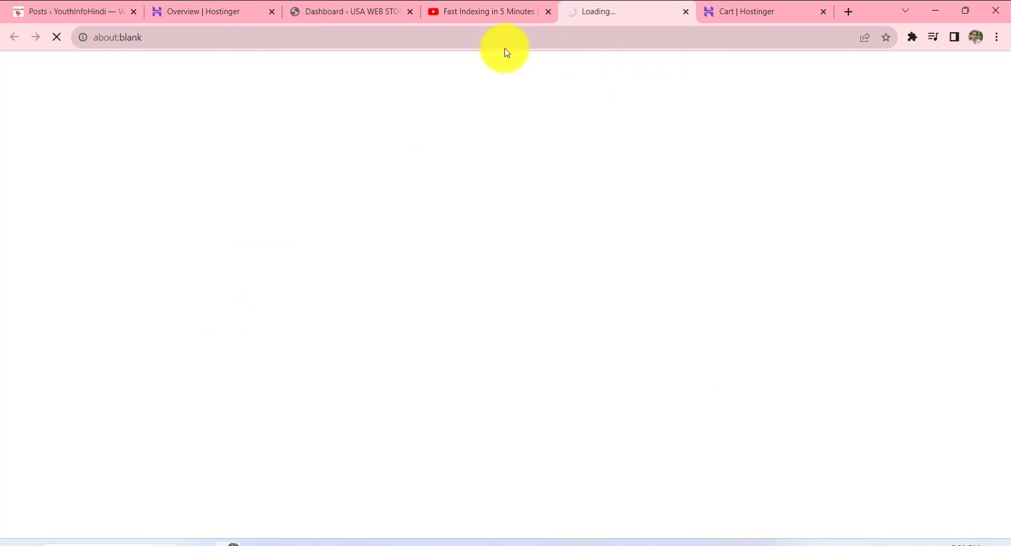
scroll(639, 294, down, 2)
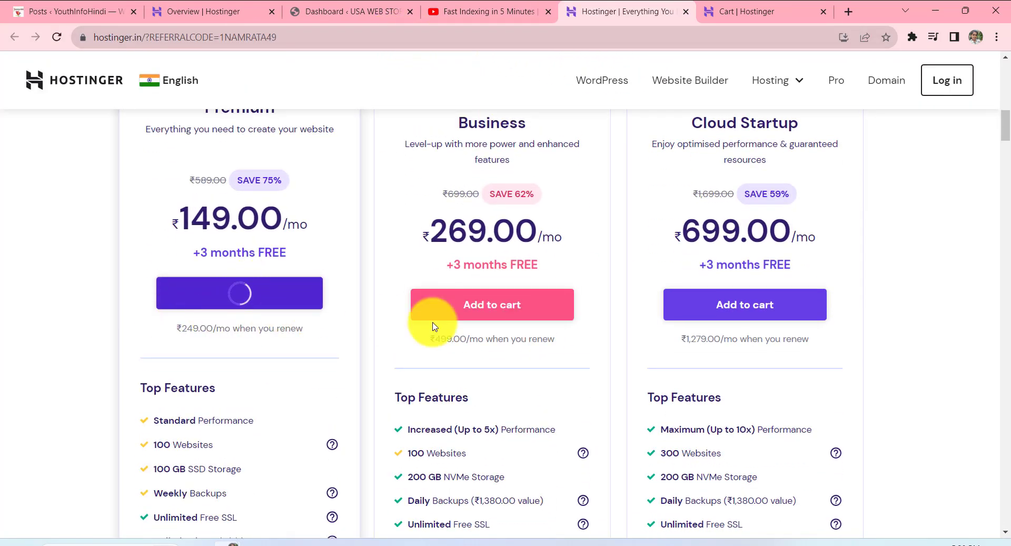
click(251, 299)
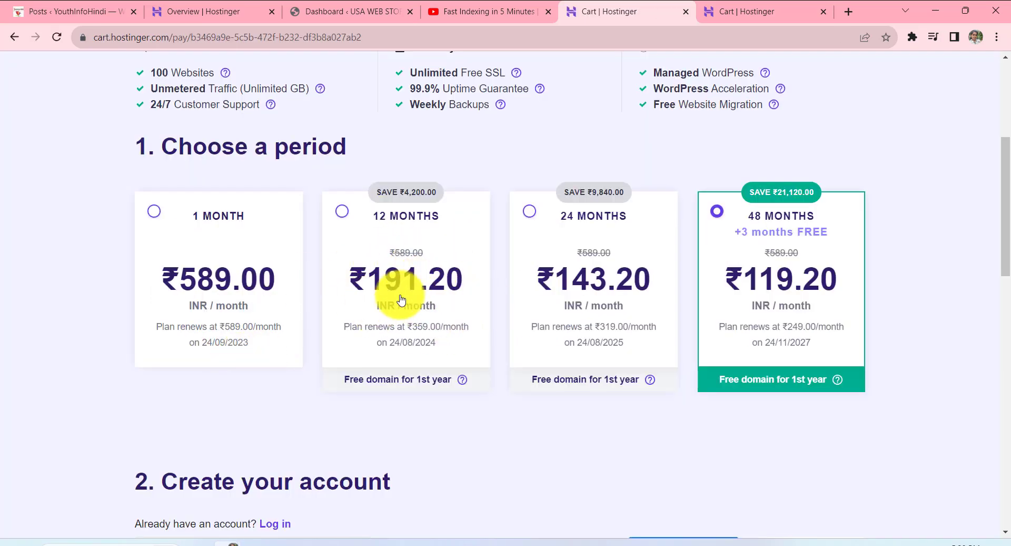
Compare against the original cart, then choose 12 months billing in the referral cart
click(737, 12)
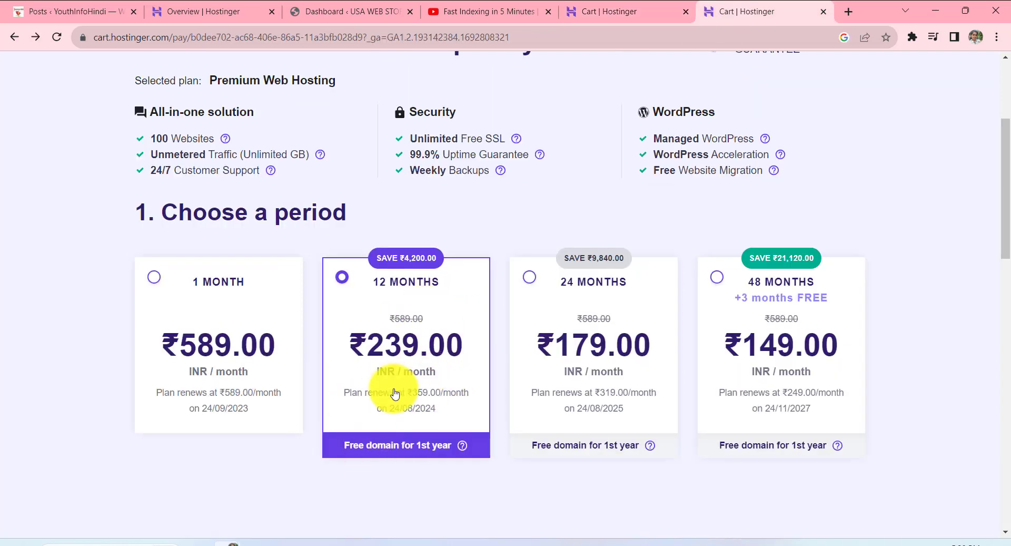
click(638, 11)
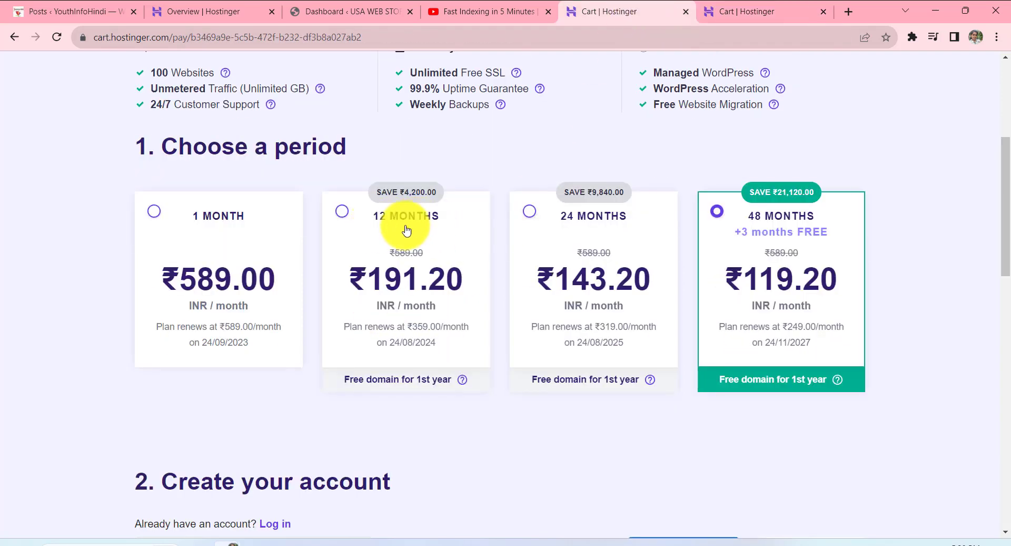
scroll(443, 316, up, 1)
click(481, 343)
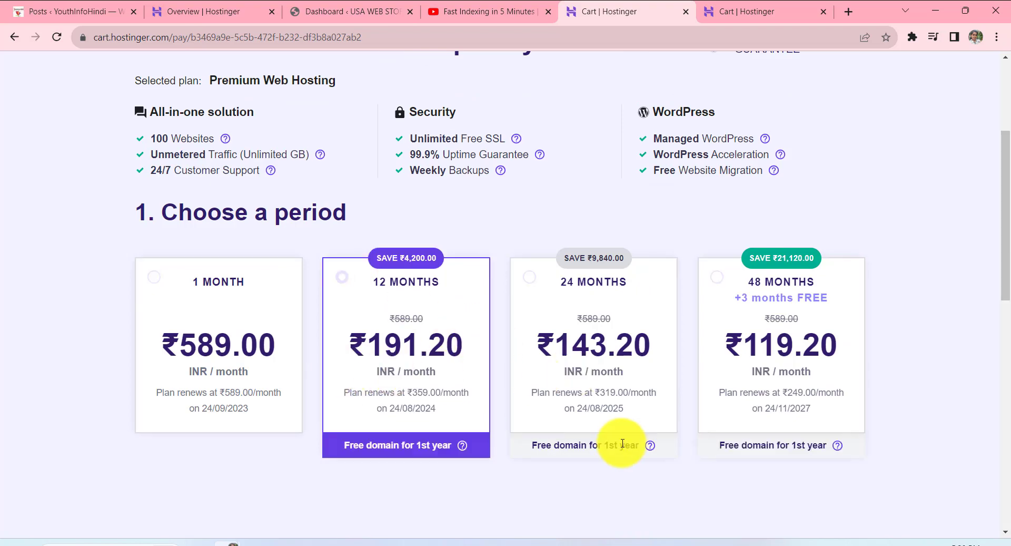
scroll(622, 444, down, 10)
scroll(625, 446, down, 2)
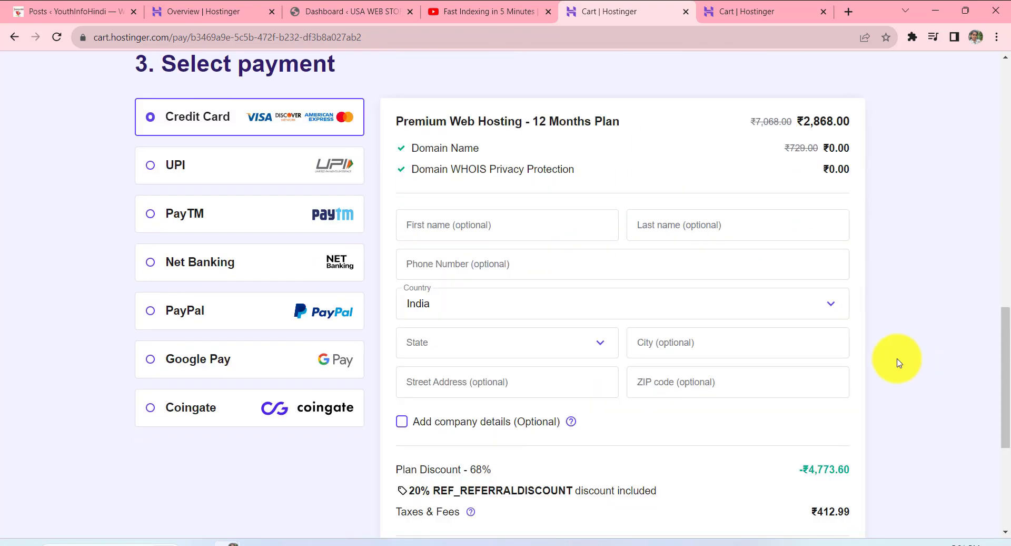
scroll(866, 365, down, 5)
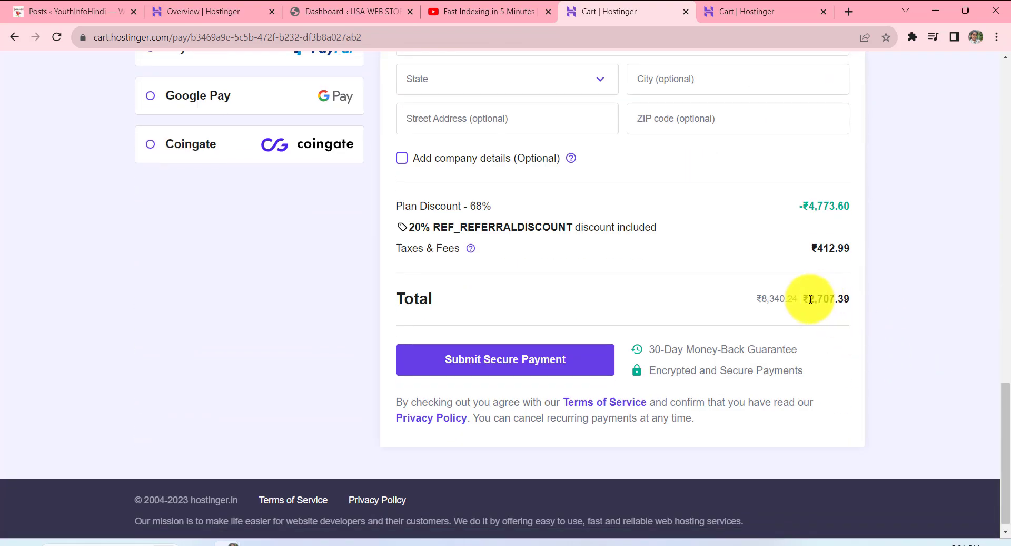
Highlight the new ₹2,707.39 total and the 20% referral discount line
double_click(826, 299)
click(850, 299)
drag(410, 226, 684, 224)
click(343, 224)
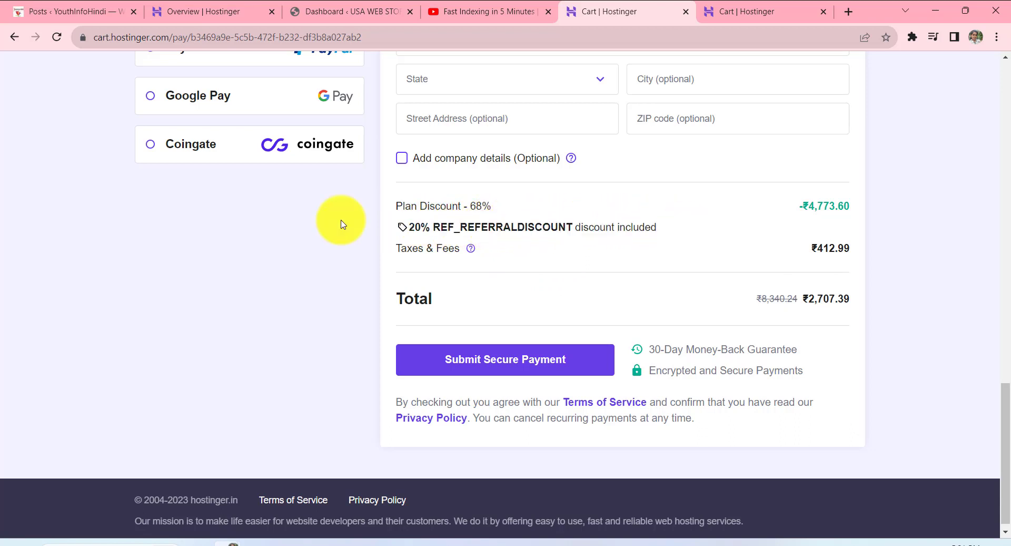
drag(409, 226, 665, 225)
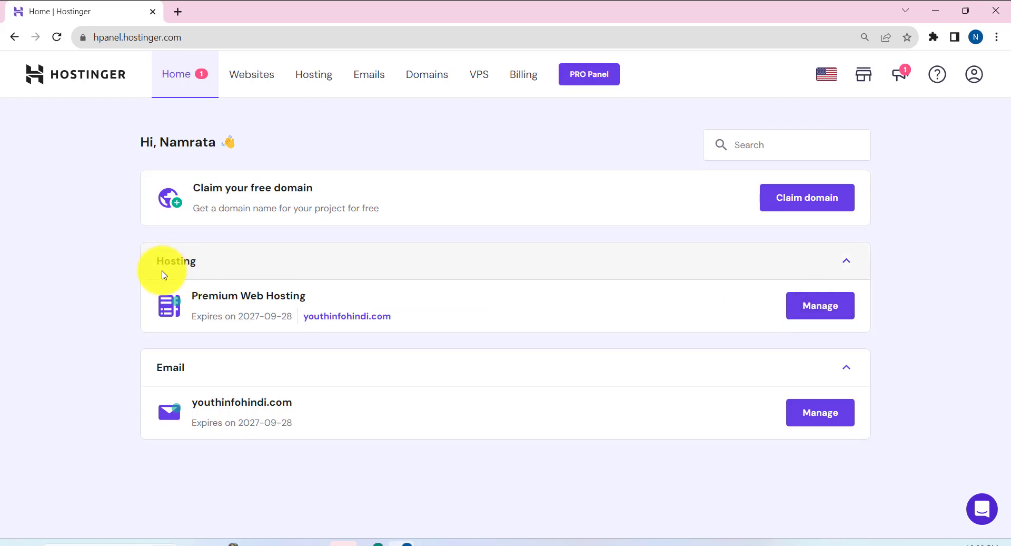
Open the youthinfohindi.com Premium Web Hosting dashboard and expand Domains in the sidebar
click(819, 305)
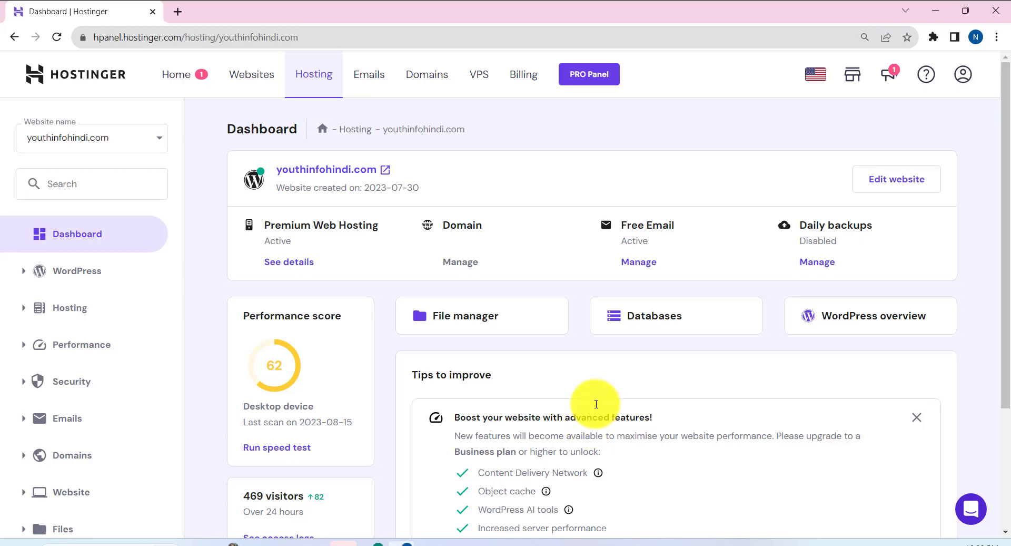
scroll(78, 421, down, 3)
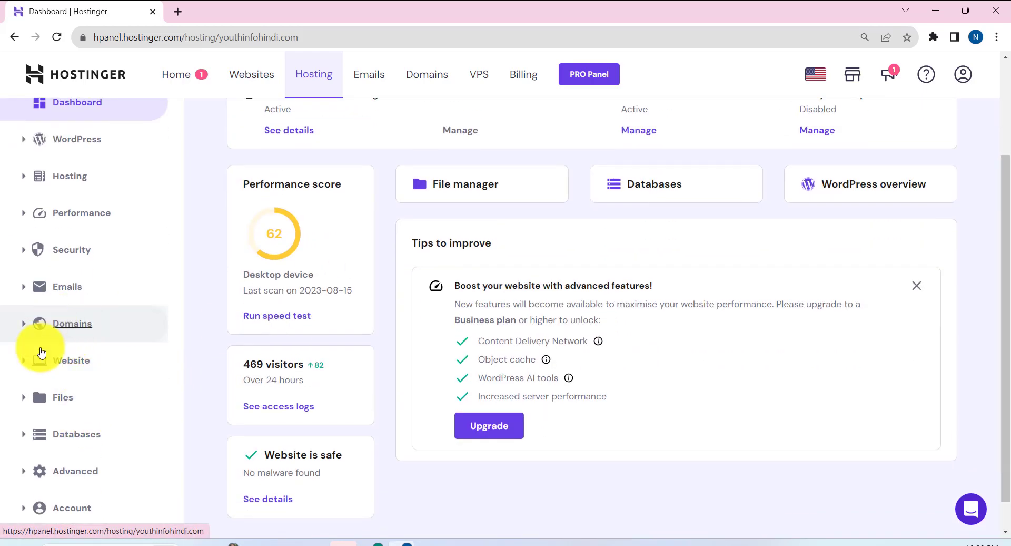
click(75, 328)
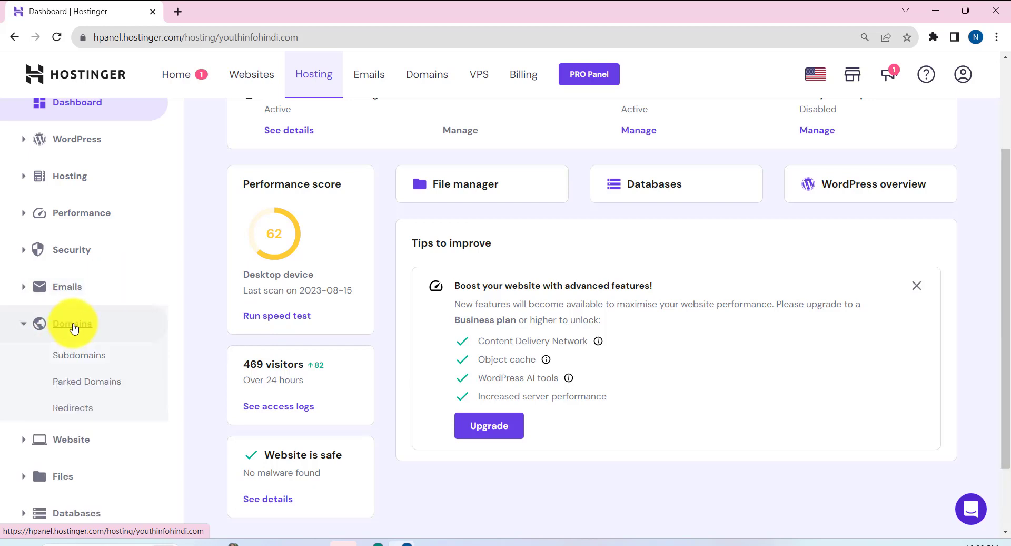
Create subdomain usastories with a custom folder USASTROES under public_html
click(69, 358)
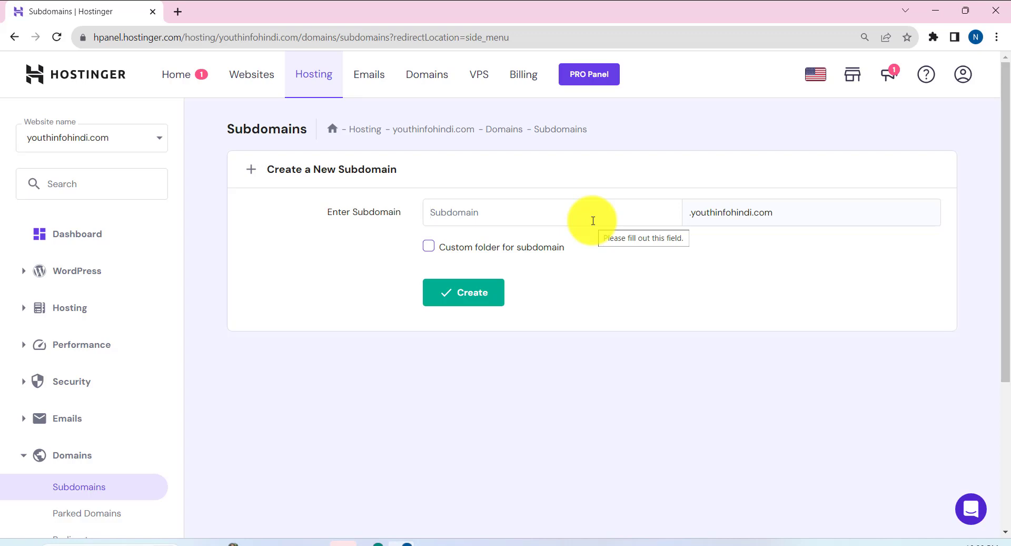
text(us)
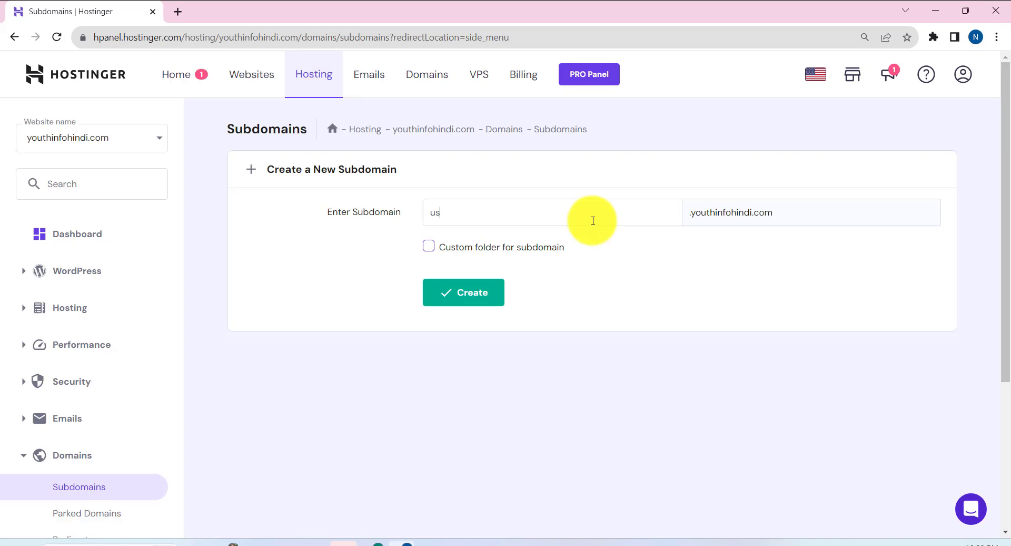
text(astories)
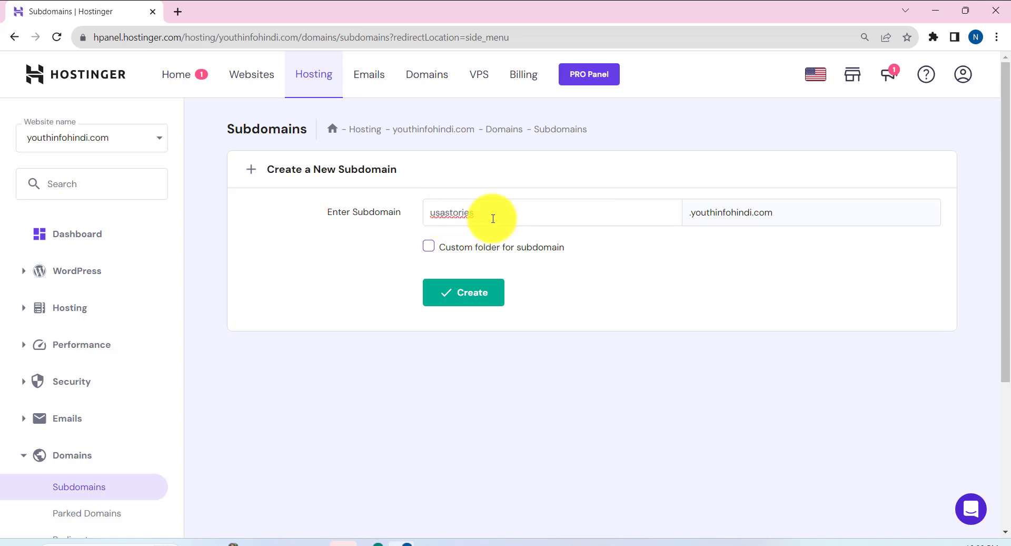
click(429, 247)
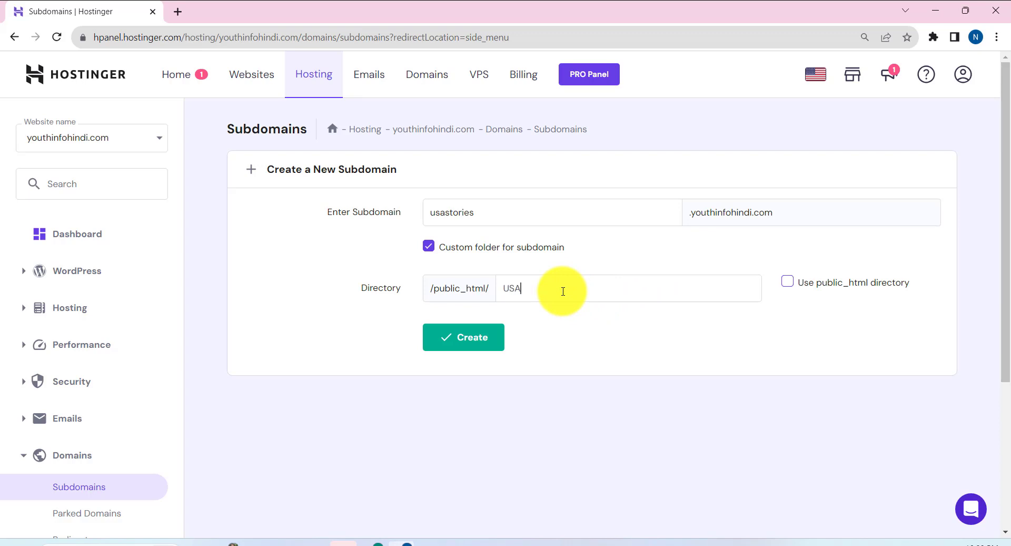
click(787, 281)
click(787, 281)
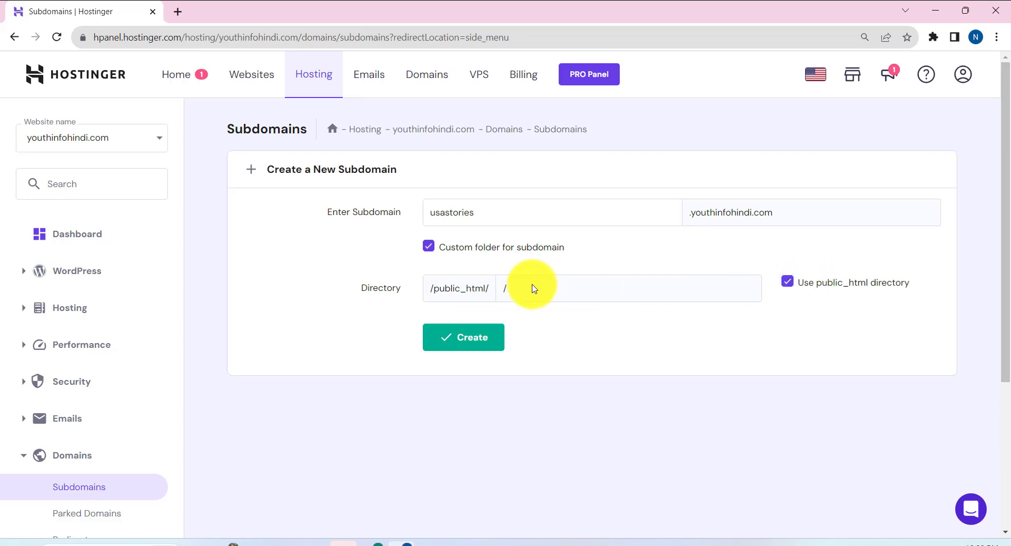
click(788, 282)
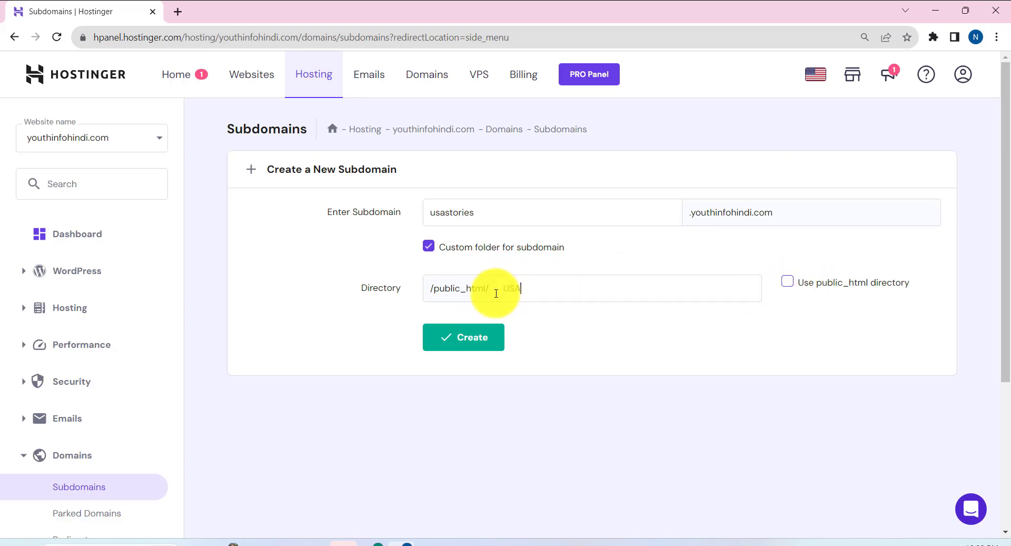
click(478, 343)
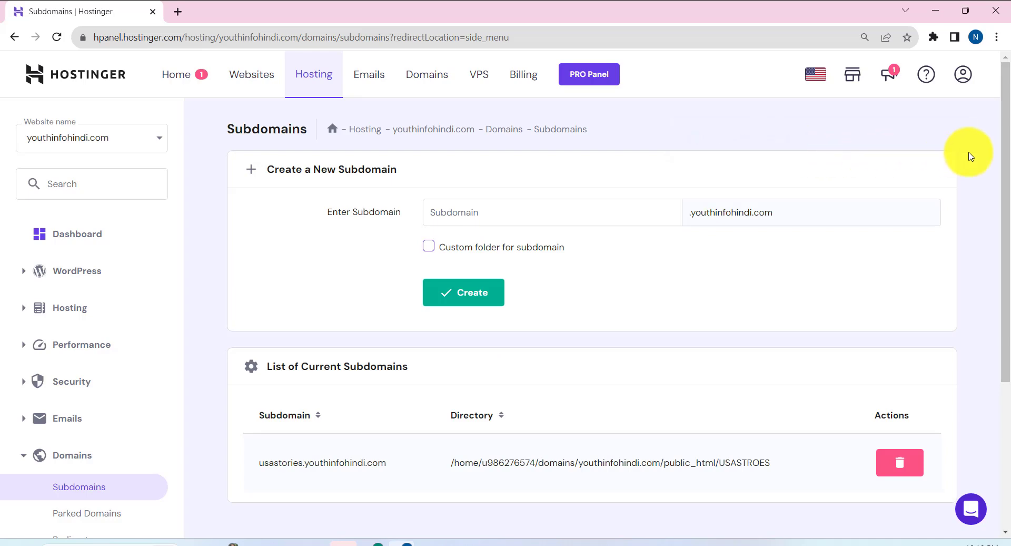
scroll(752, 334, down, 3)
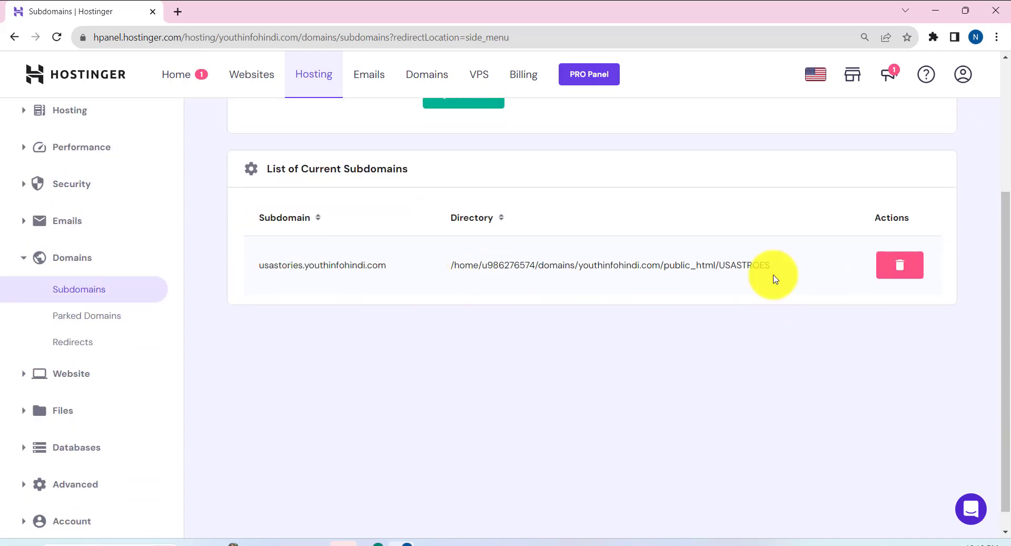
scroll(594, 429, up, 3)
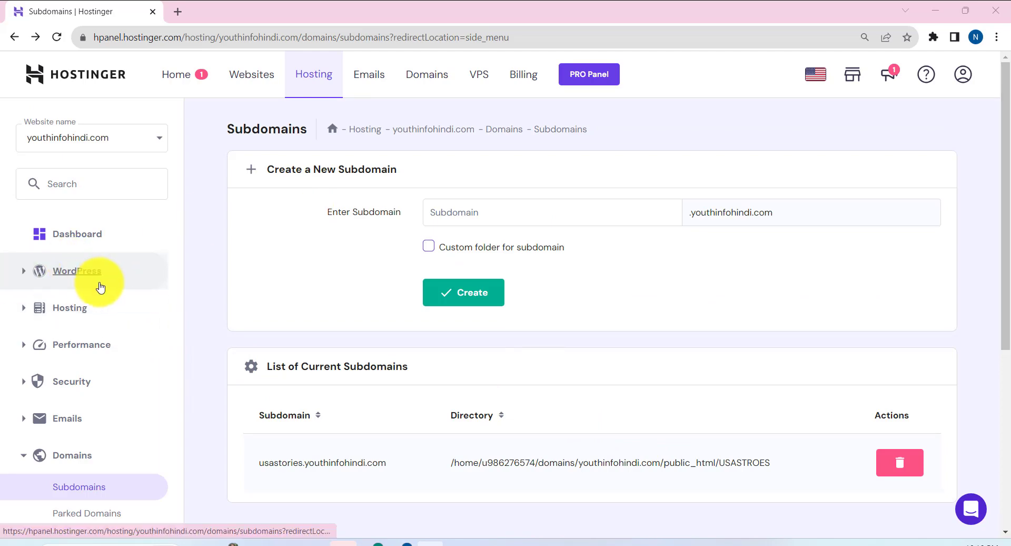
Open WordPress Overview, start the LiteSpeed cache install, and select usastories.youthinfohindi.com
click(86, 274)
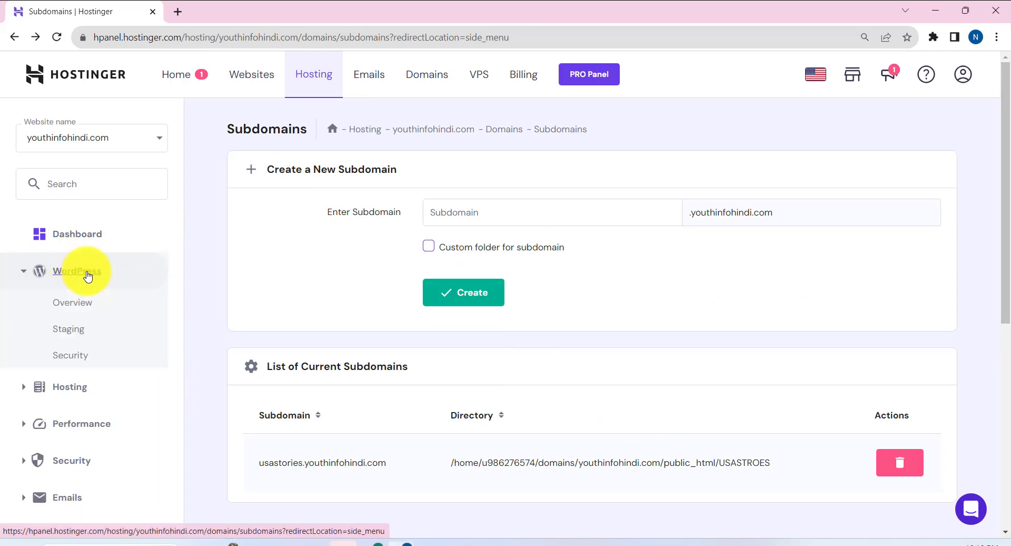
click(74, 302)
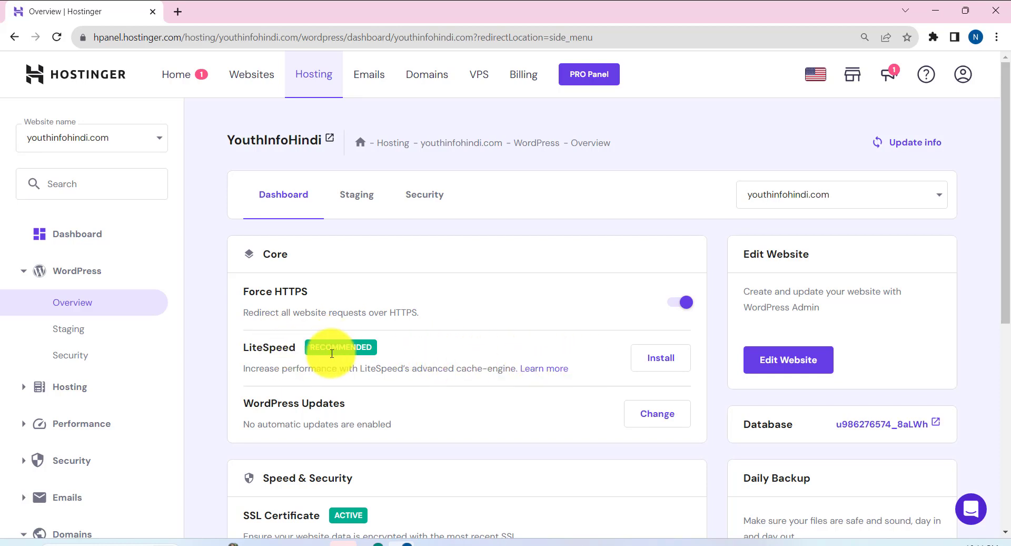
click(647, 367)
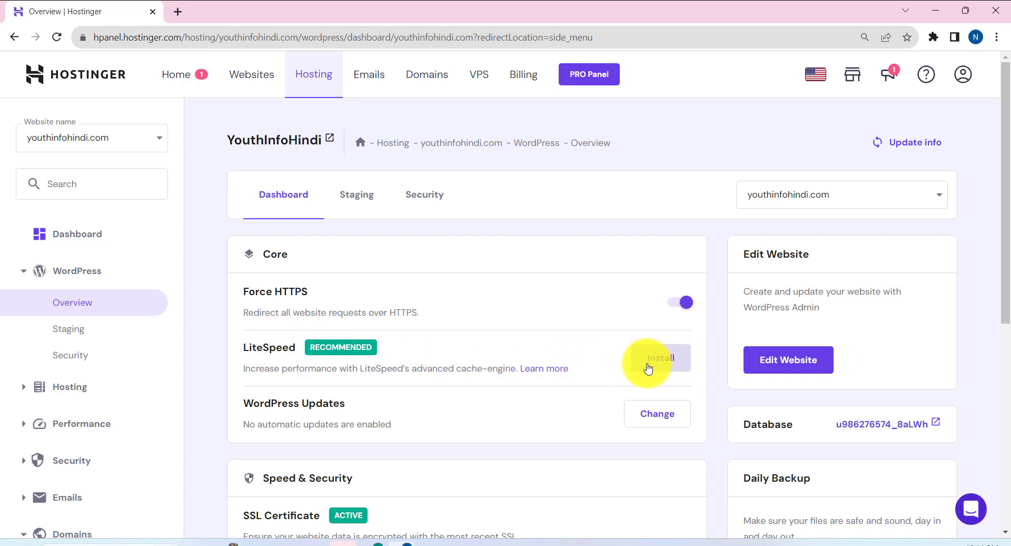
click(870, 203)
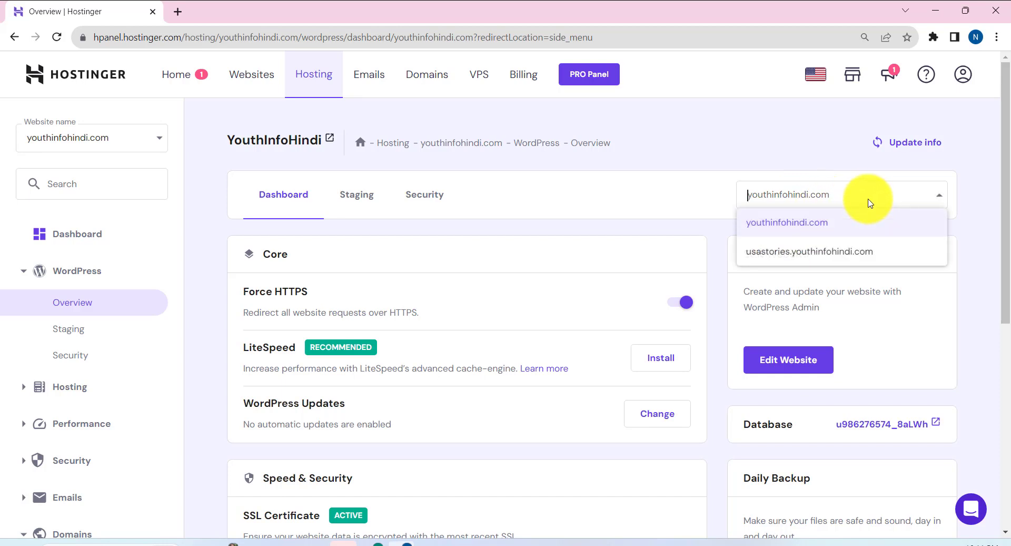
click(814, 255)
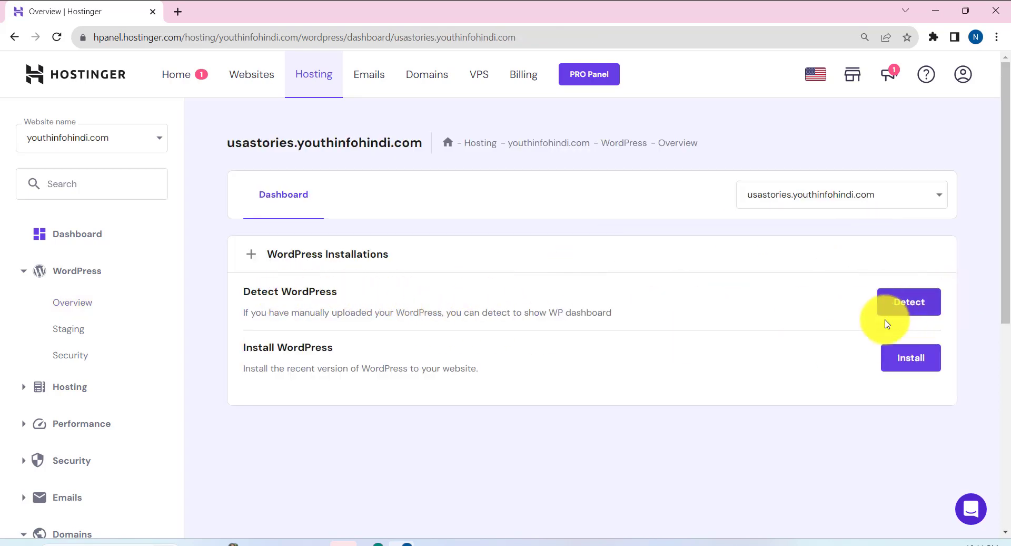
Enter site title USA WEB STORIES, a new admin username and password, and continue
click(913, 365)
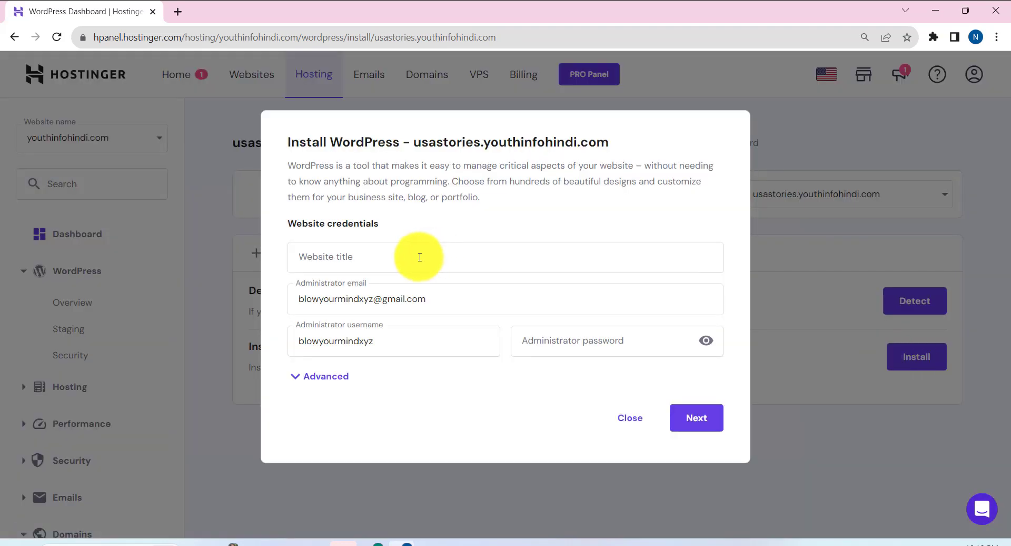
click(408, 251)
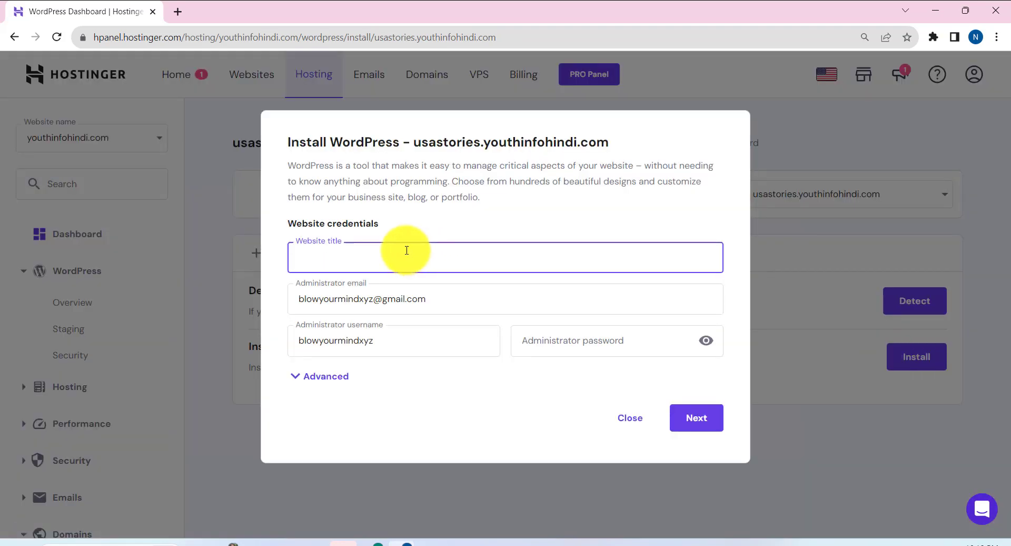
text(USA WEB STORIES)
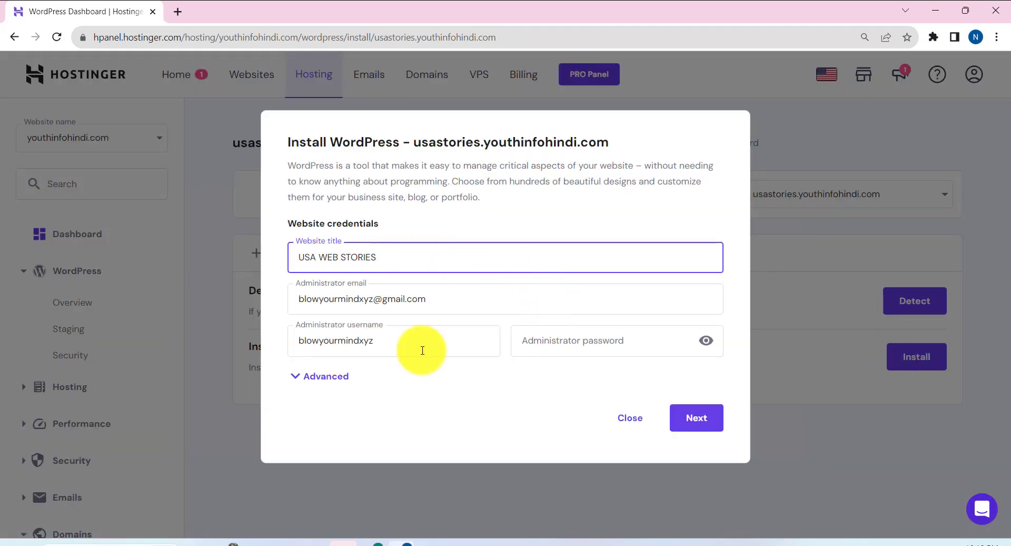
drag(422, 350, 220, 343)
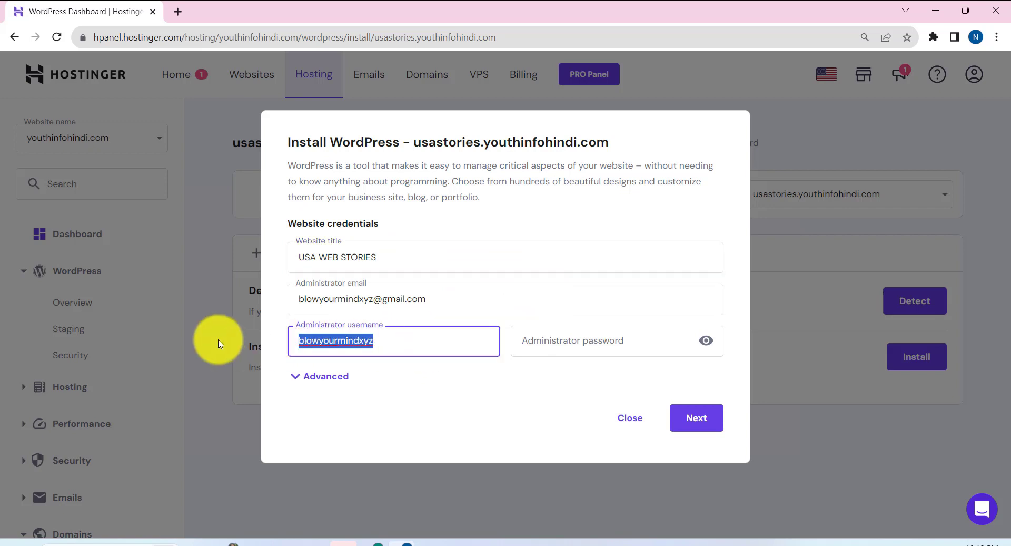
text(Nam)
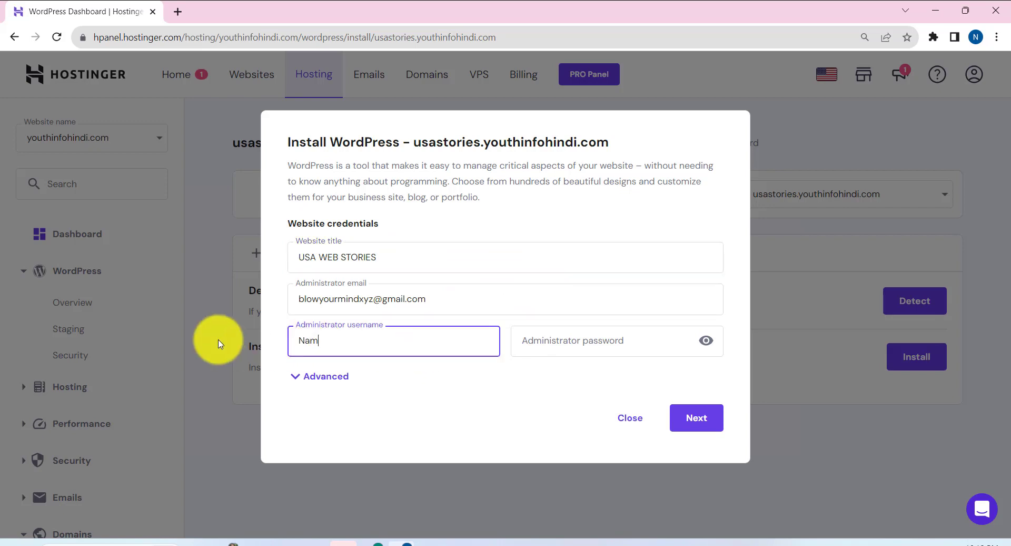
text(rata_Maurya)
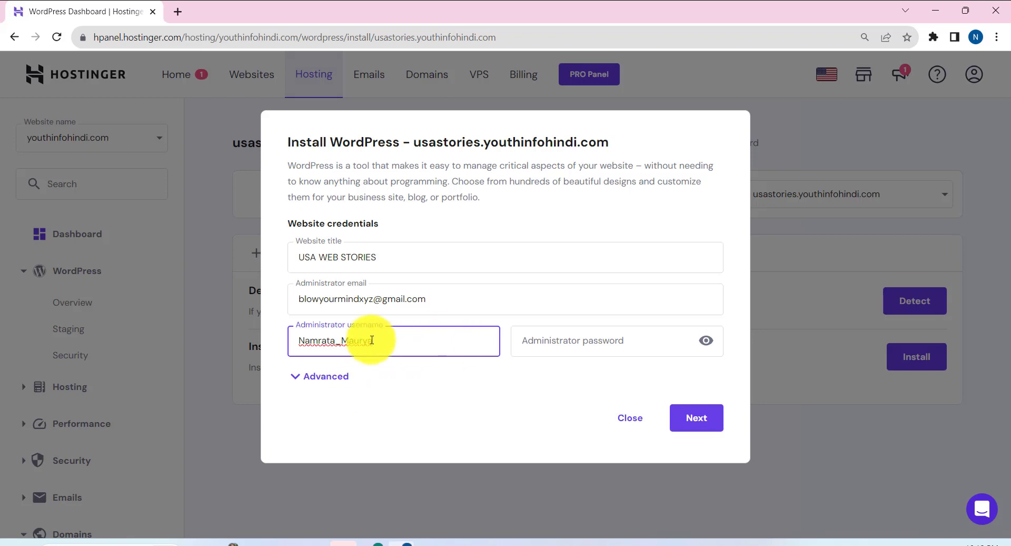
click(598, 347)
text(••••••••)
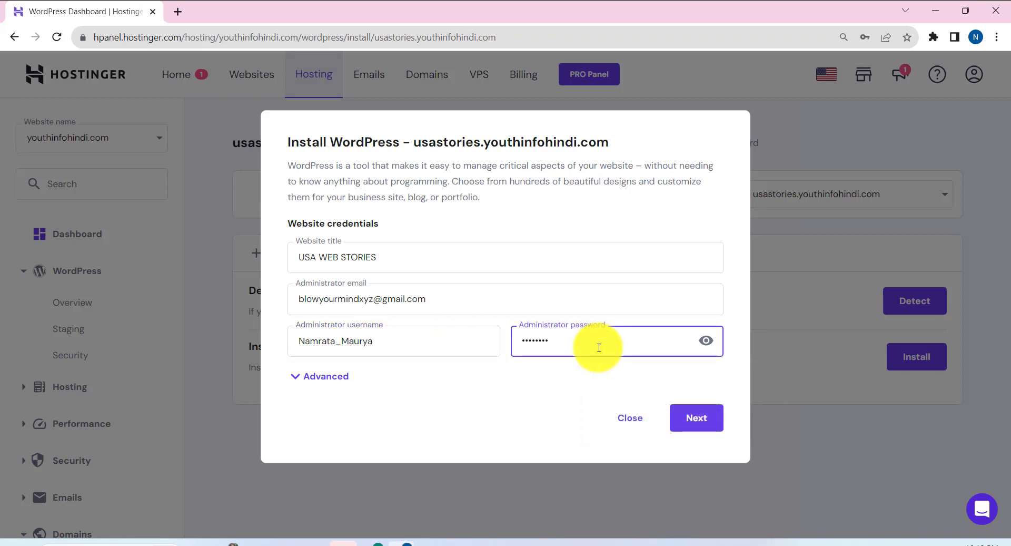
click(697, 418)
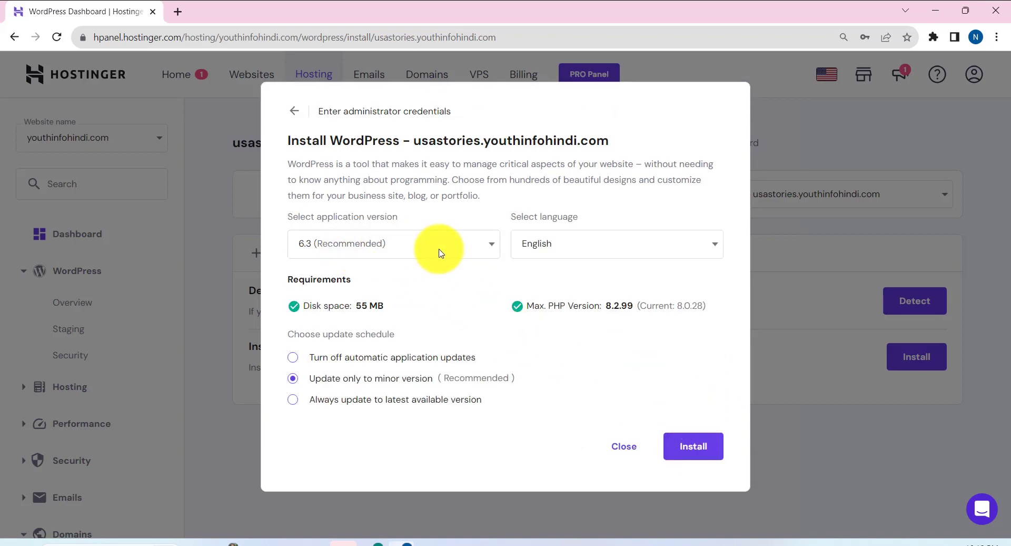
Keep WordPress version 6.3 and English, and start the installation
click(406, 256)
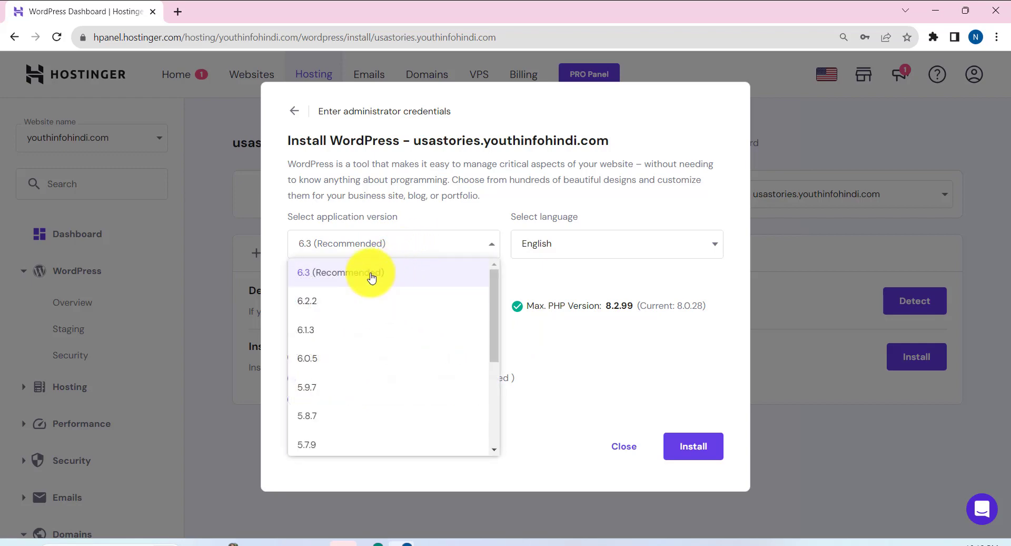
click(371, 278)
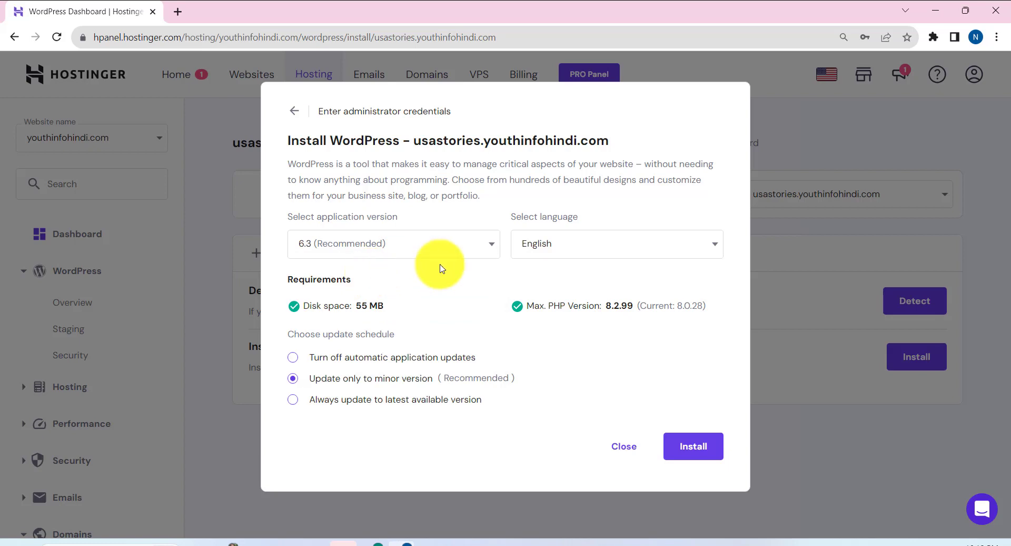
click(578, 257)
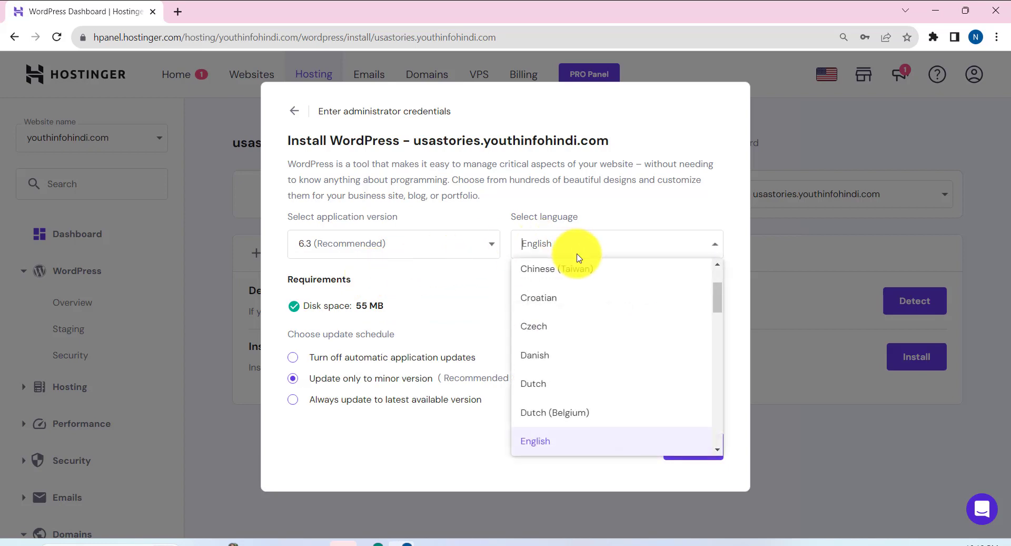
click(579, 253)
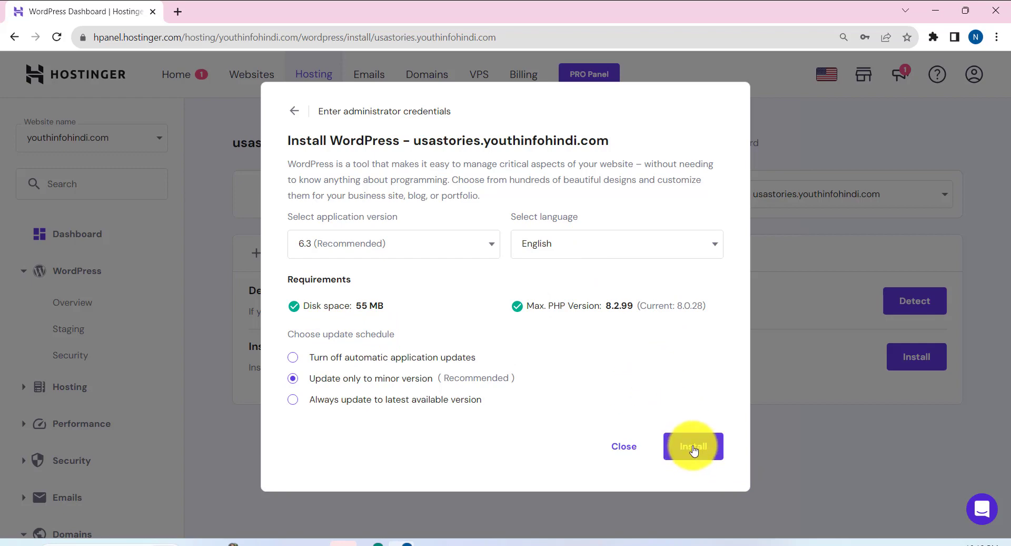
click(693, 449)
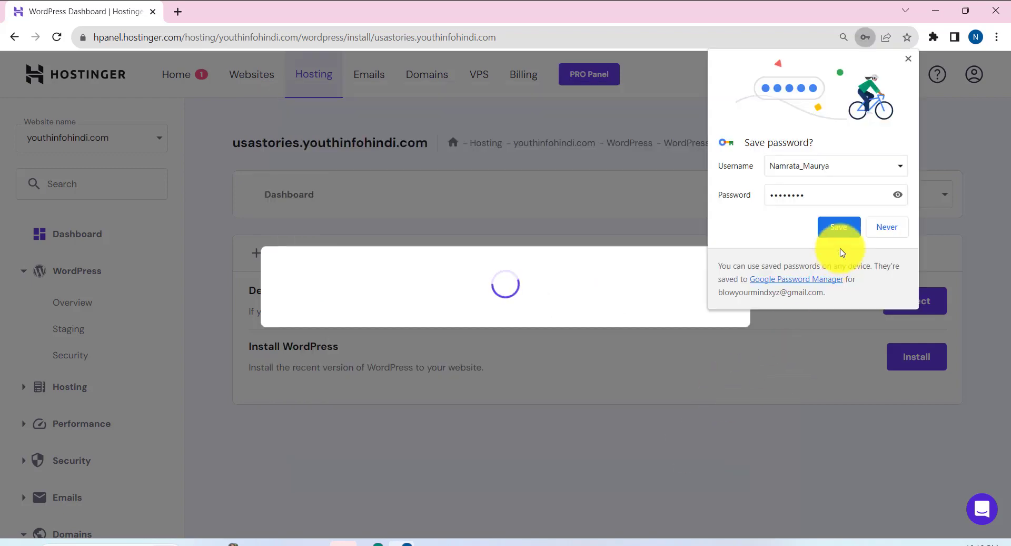
Decline Chrome's save-password offer and confirm the SSL Certificate status shows ACTIVE
click(883, 224)
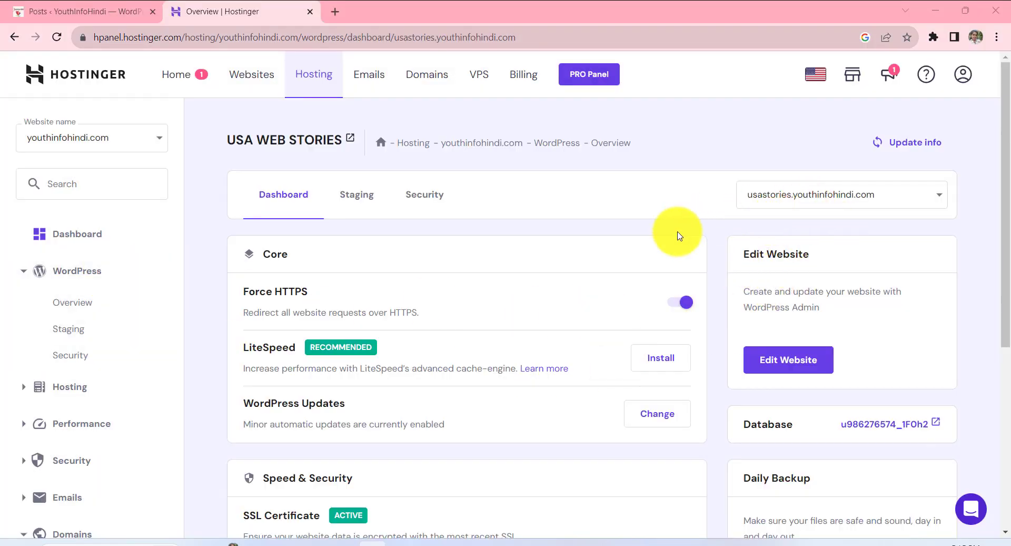
scroll(594, 429, down, 5)
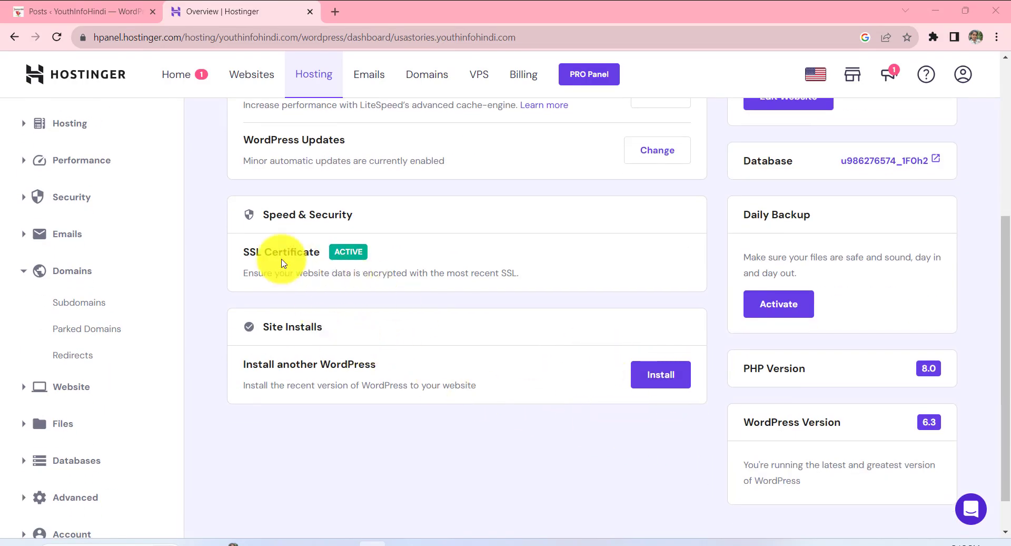
drag(244, 253, 395, 262)
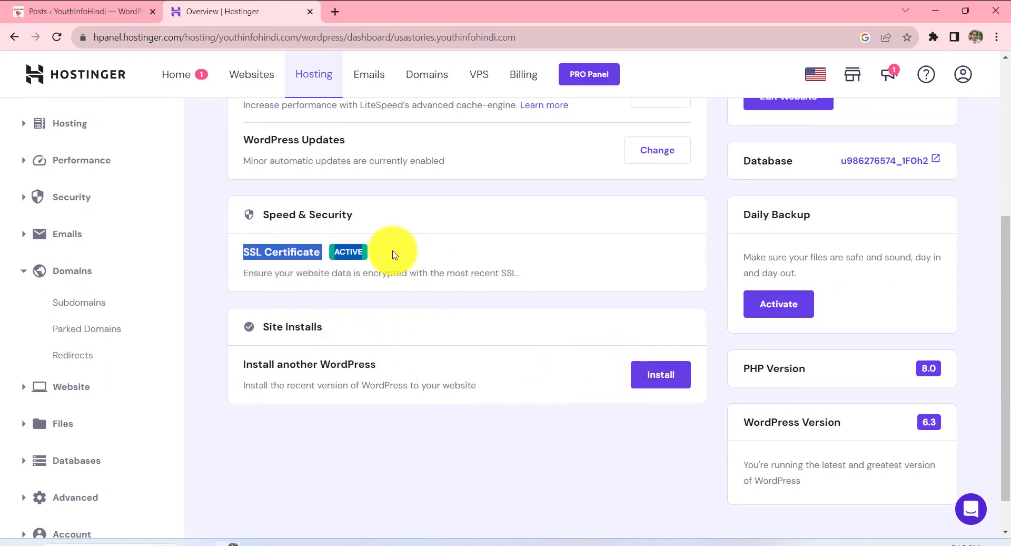
click(384, 259)
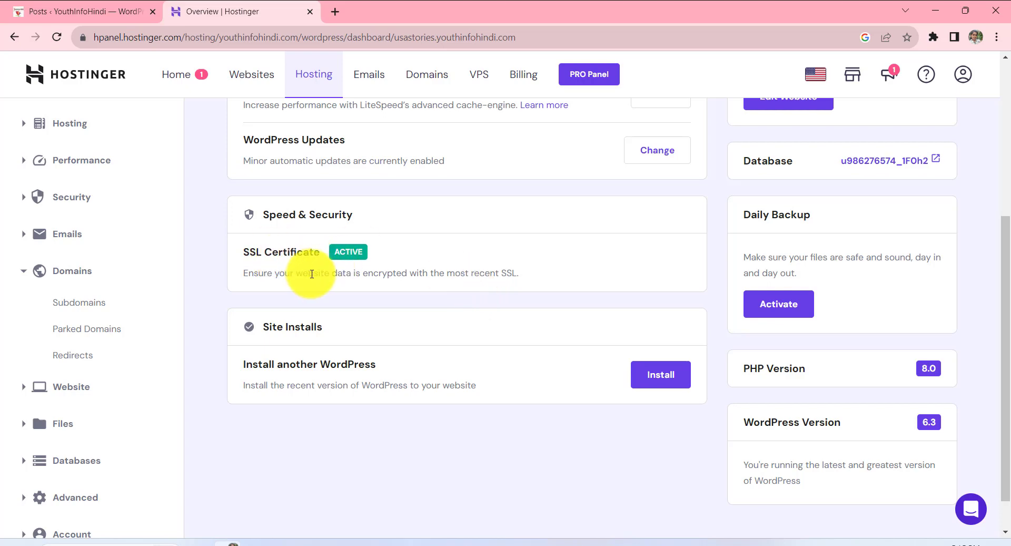
drag(250, 254, 371, 254)
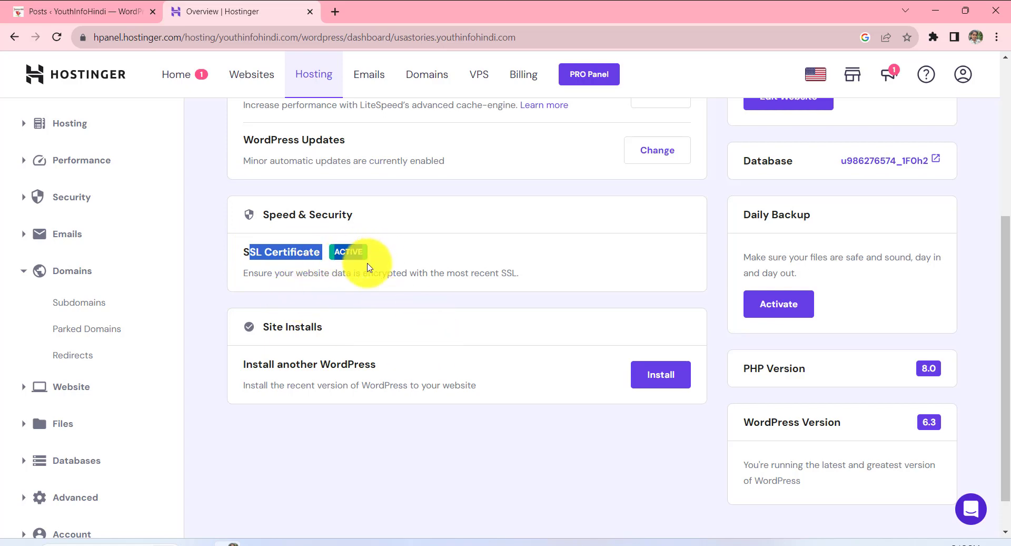
click(550, 259)
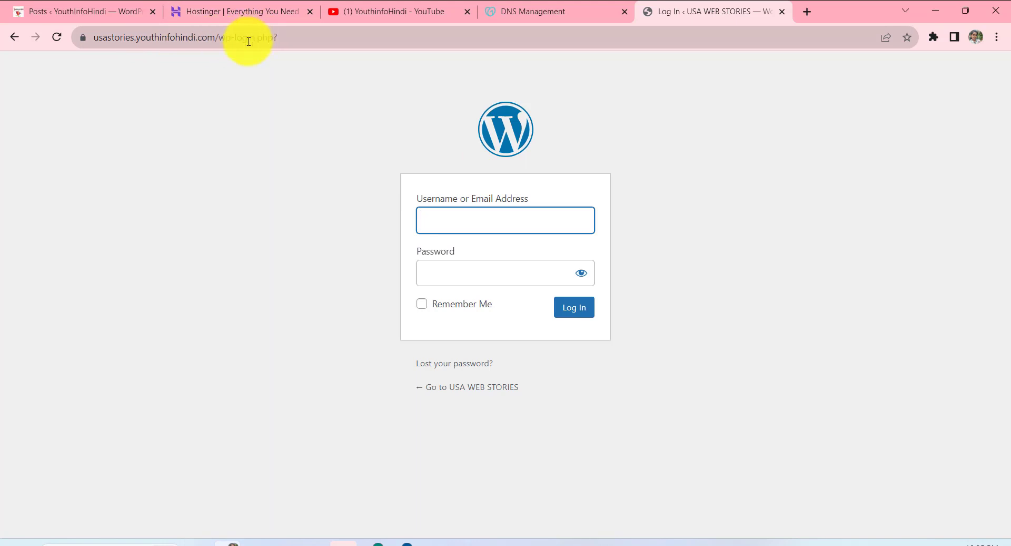
Log in using the saved admin credentials from Chrome's autofill
click(490, 216)
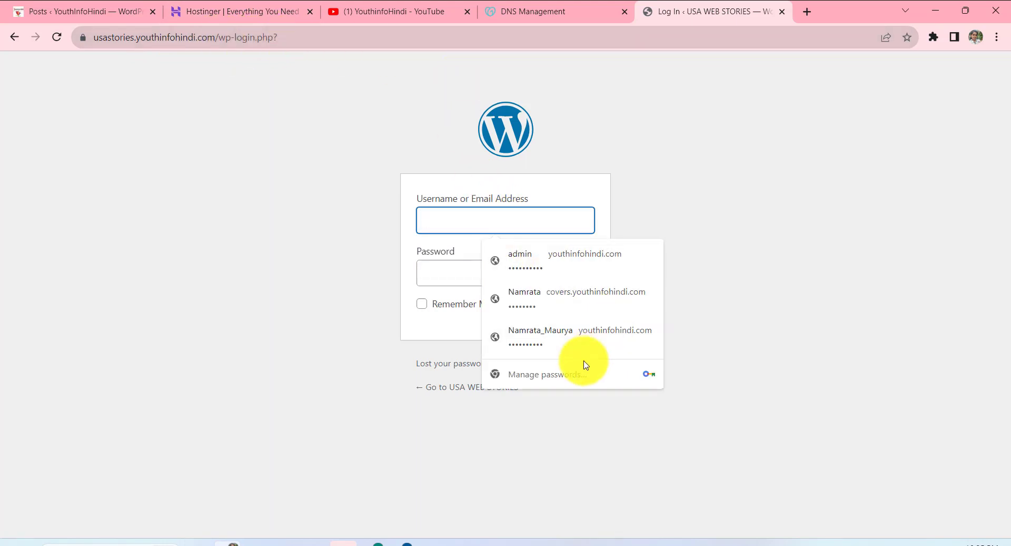
click(559, 336)
click(576, 313)
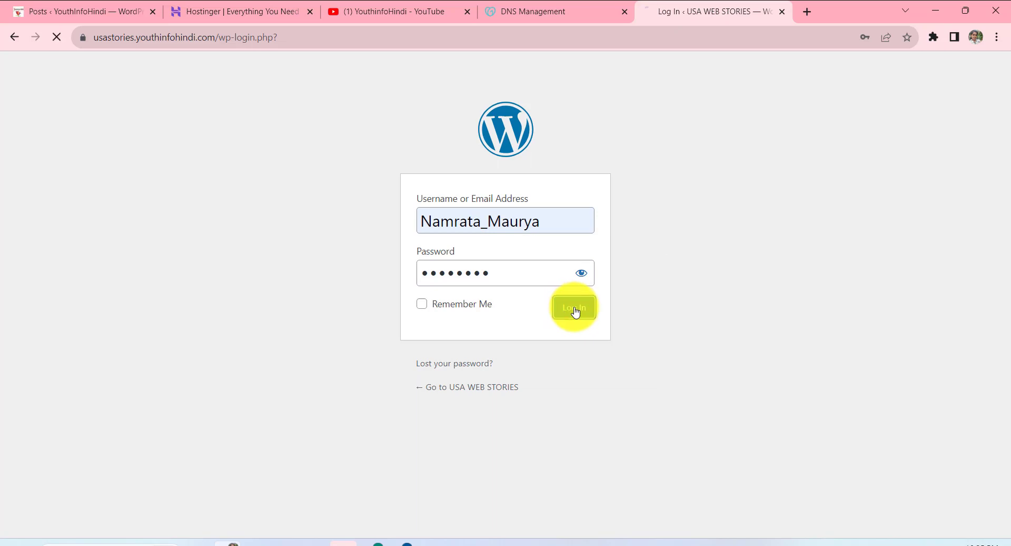